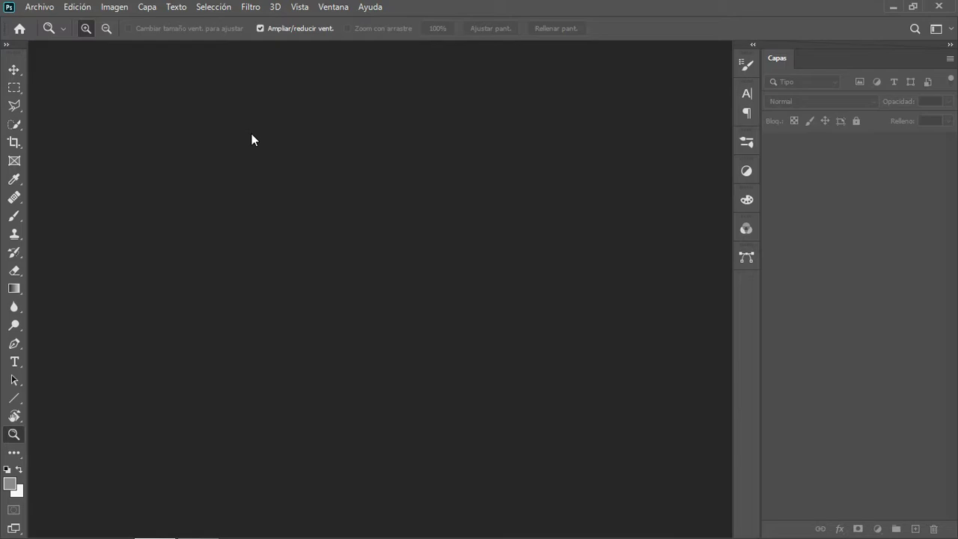
- Open the Archivo menu from the empty workspace with no document open
{"action": "left_click", "coordinate": [34, 7]}
- Start a new document via Archivo > Nuevo, browse Recientes, then show the Guardado presets
{"action": "left_click", "coordinate": [48, 27]}
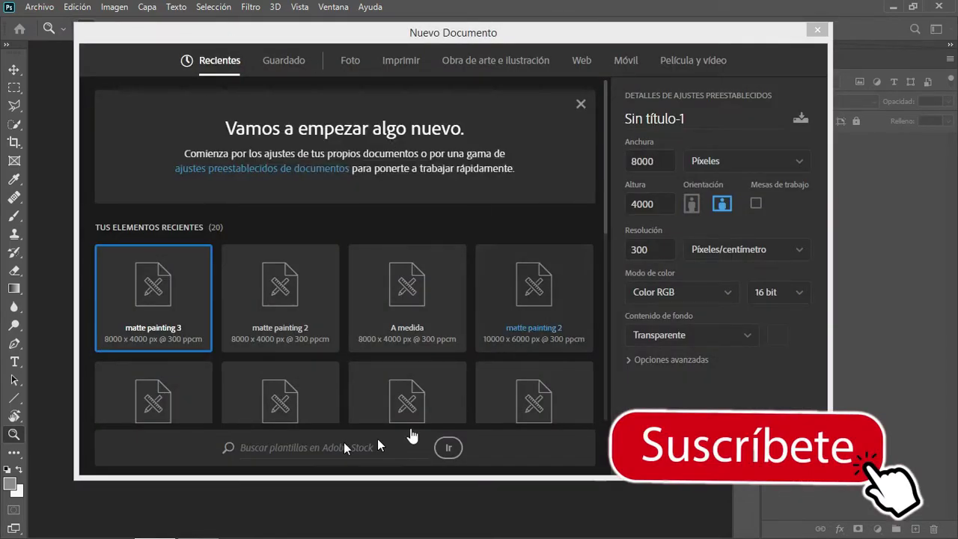
{"action": "left_click_drag", "start_coordinate": [606, 166], "coordinate": [585, 338]}
{"action": "scroll", "coordinate": [576, 269], "scroll_direction": "down", "scroll_amount": 3}
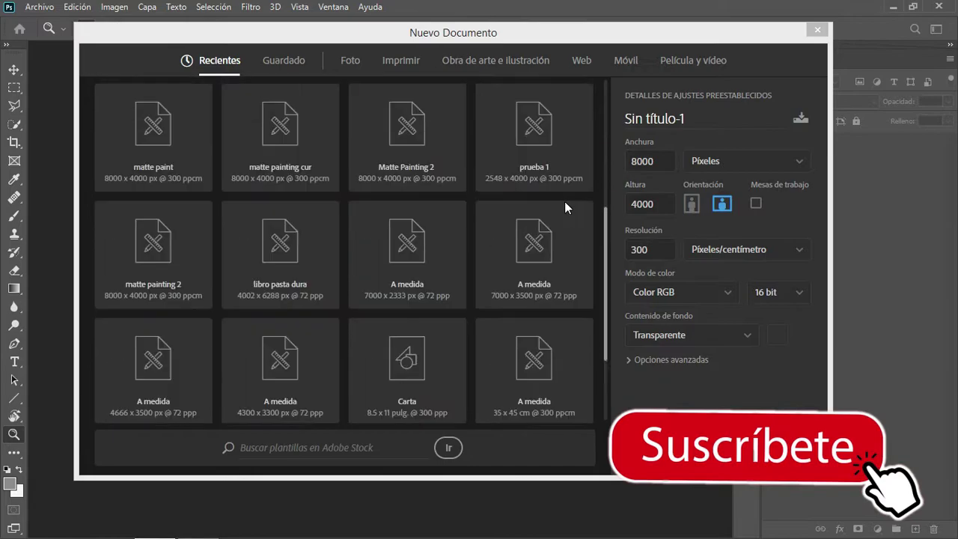
{"action": "scroll", "coordinate": [566, 207], "scroll_direction": "up", "scroll_amount": 1}
{"action": "scroll", "coordinate": [573, 306], "scroll_direction": "up", "scroll_amount": 3}
{"action": "scroll", "coordinate": [581, 188], "scroll_direction": "down", "scroll_amount": 1}
{"action": "scroll", "coordinate": [598, 284], "scroll_direction": "down", "scroll_amount": 1}
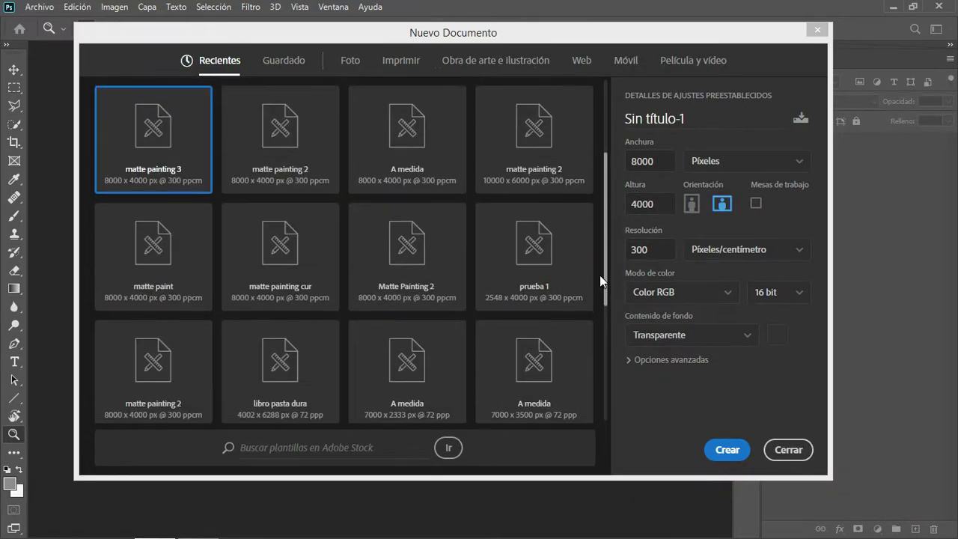
{"action": "scroll", "coordinate": [598, 277], "scroll_direction": "down", "scroll_amount": 1}
{"action": "scroll", "coordinate": [601, 182], "scroll_direction": "up", "scroll_amount": 3}
{"action": "scroll", "coordinate": [602, 272], "scroll_direction": "down", "scroll_amount": 2}
{"action": "scroll", "coordinate": [602, 272], "scroll_direction": "up", "scroll_amount": 5}
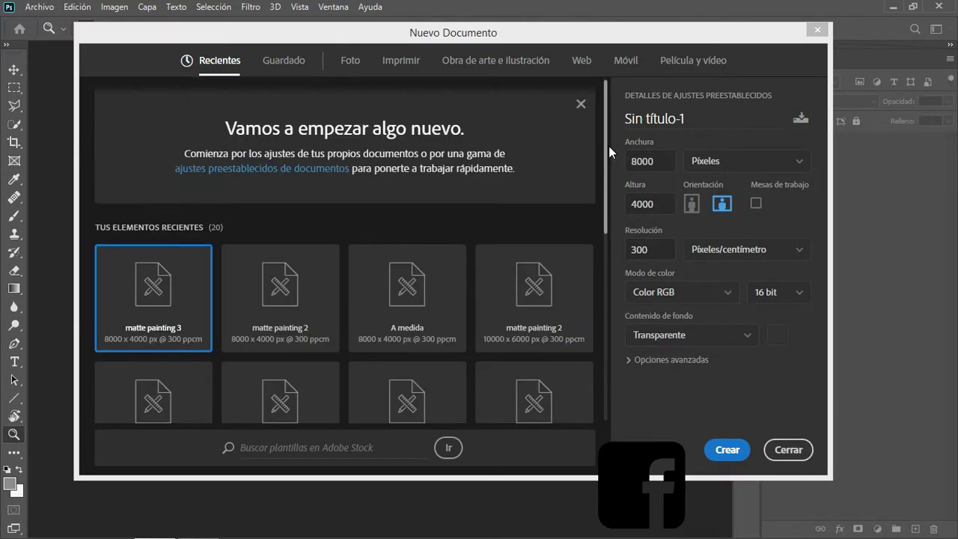
{"action": "left_click", "coordinate": [283, 60]}
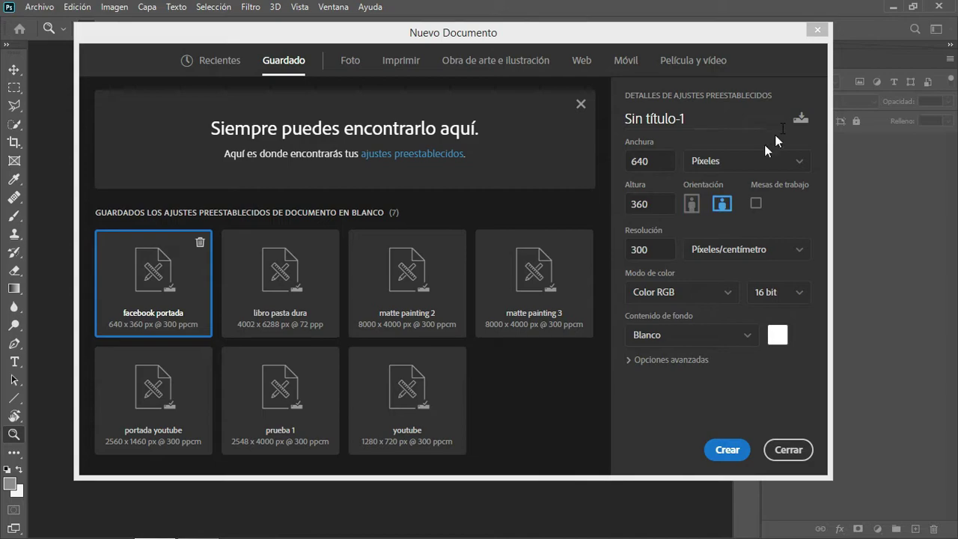
{"action": "left_click", "coordinate": [529, 273]}
{"action": "left_click", "coordinate": [410, 272]}
{"action": "left_click", "coordinate": [284, 272]}
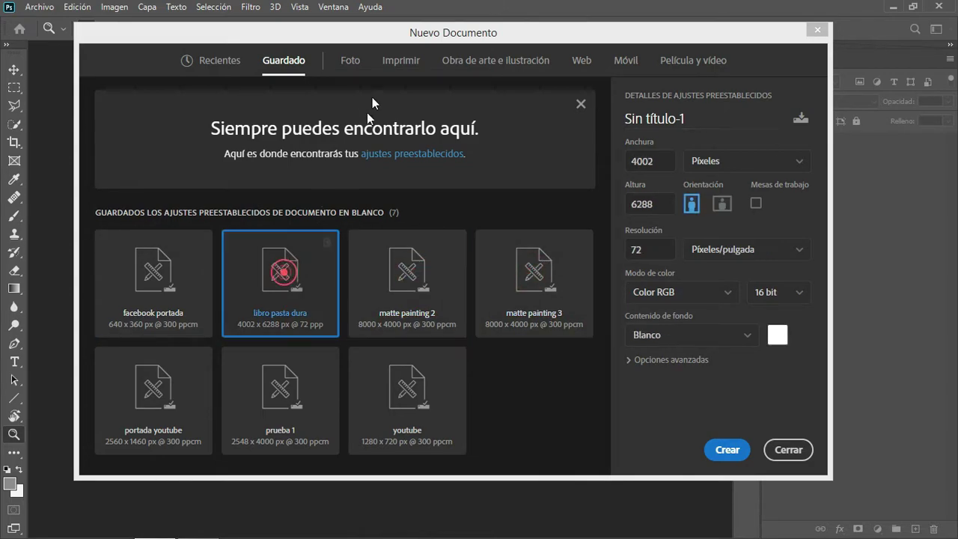
{"action": "left_click", "coordinate": [348, 60]}
{"action": "left_click", "coordinate": [401, 59]}
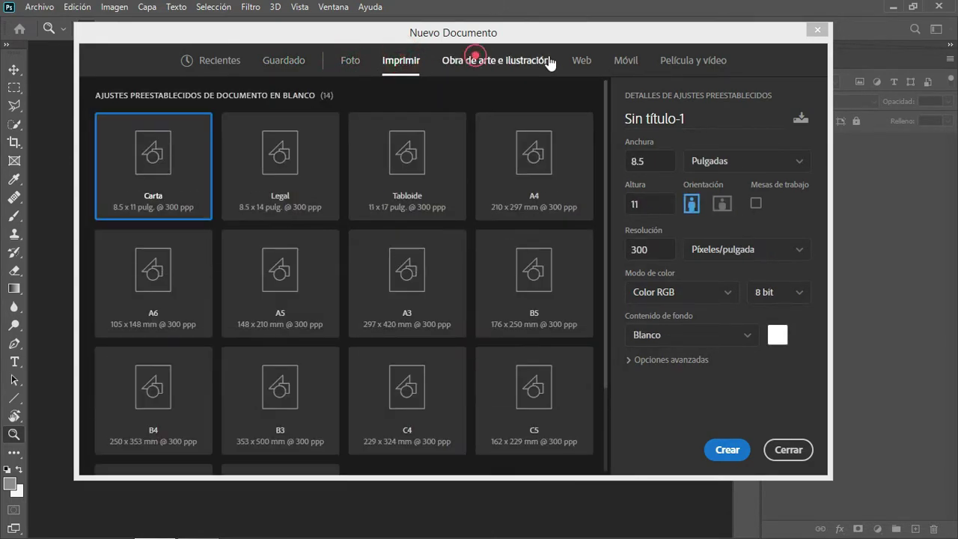
{"action": "left_click", "coordinate": [523, 60]}
{"action": "left_click", "coordinate": [582, 60]}
{"action": "left_click", "coordinate": [626, 60]}
{"action": "left_click", "coordinate": [691, 59]}
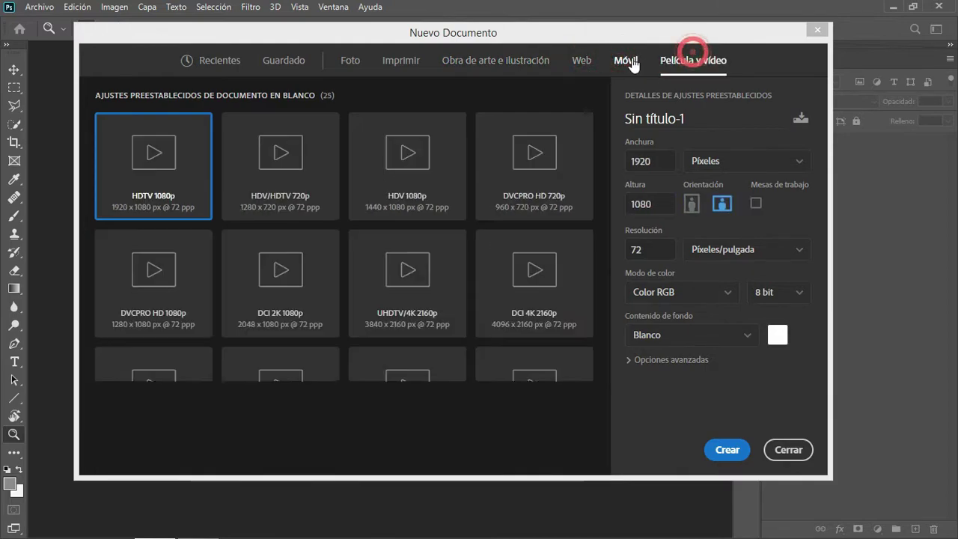
{"action": "left_click", "coordinate": [625, 60]}
{"action": "left_click", "coordinate": [582, 60]}
{"action": "left_click", "coordinate": [625, 60]}
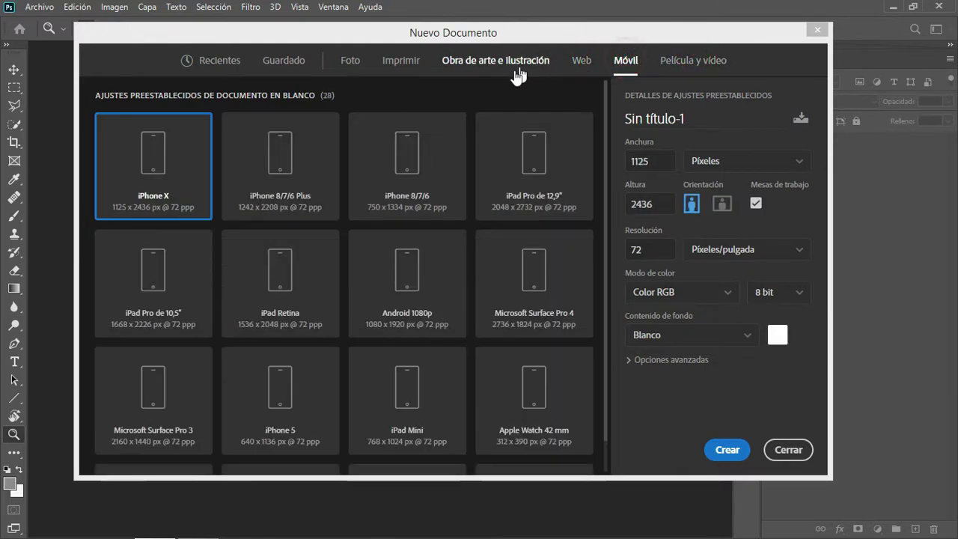
{"action": "left_click", "coordinate": [474, 69]}
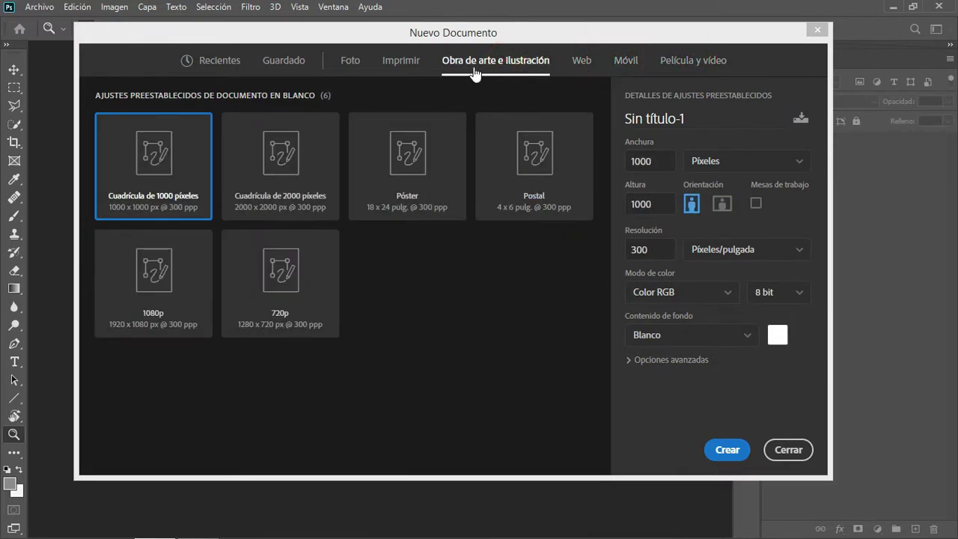
{"action": "left_click", "coordinate": [630, 58]}
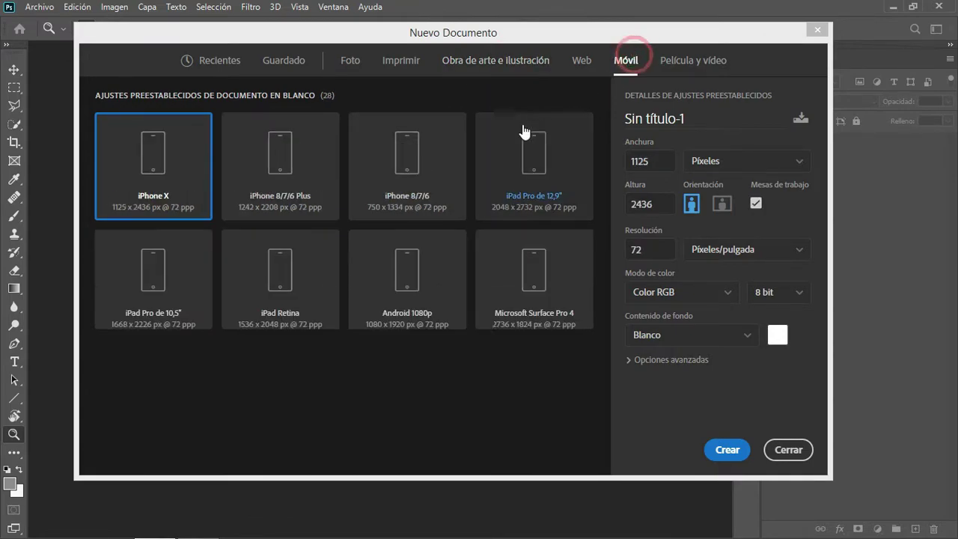
{"action": "left_click", "coordinate": [581, 60]}
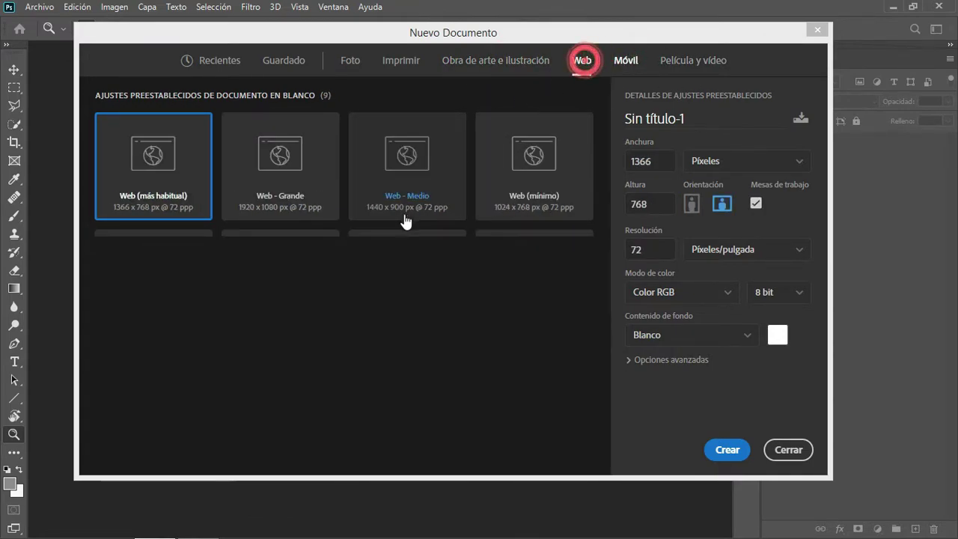
{"action": "left_click", "coordinate": [404, 60]}
{"action": "left_click", "coordinate": [535, 153]}
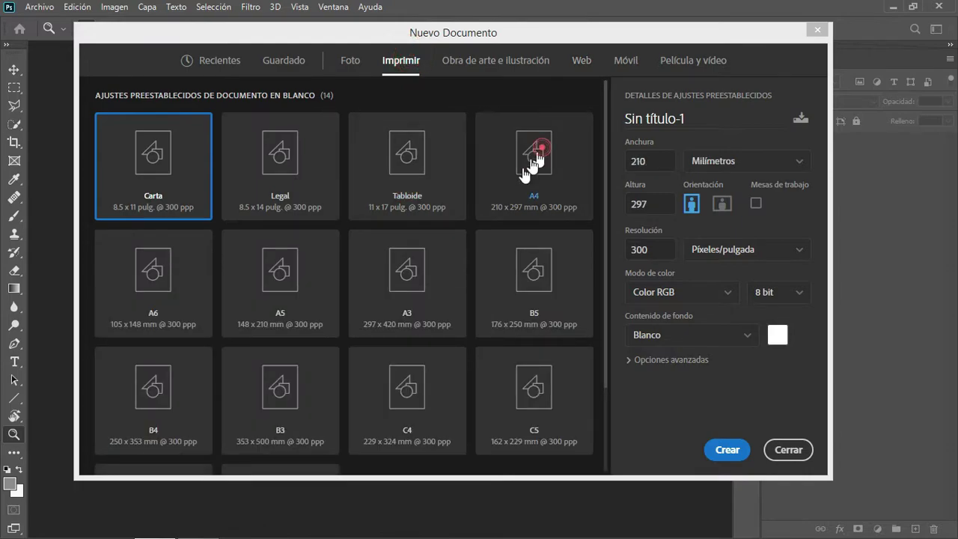
{"action": "left_click", "coordinate": [383, 144]}
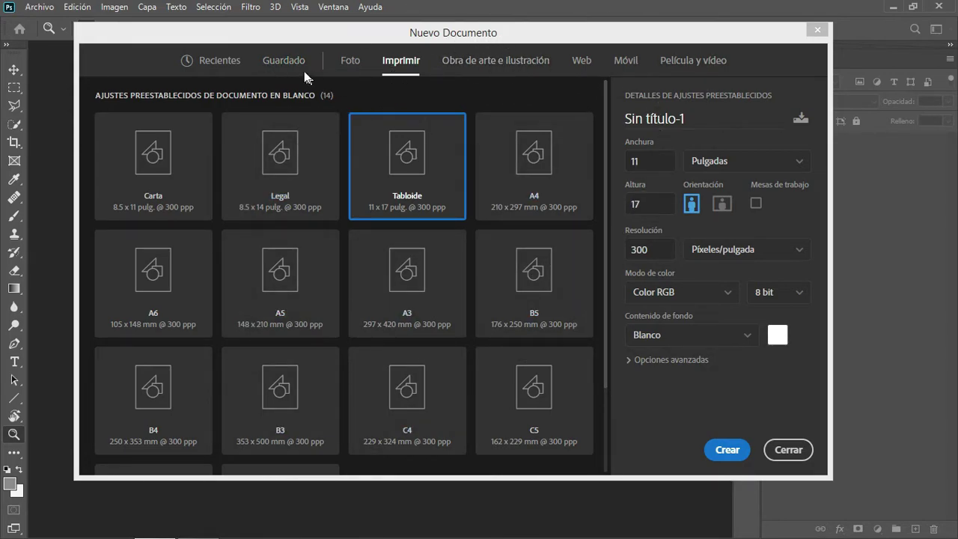
{"action": "left_click", "coordinate": [283, 63]}
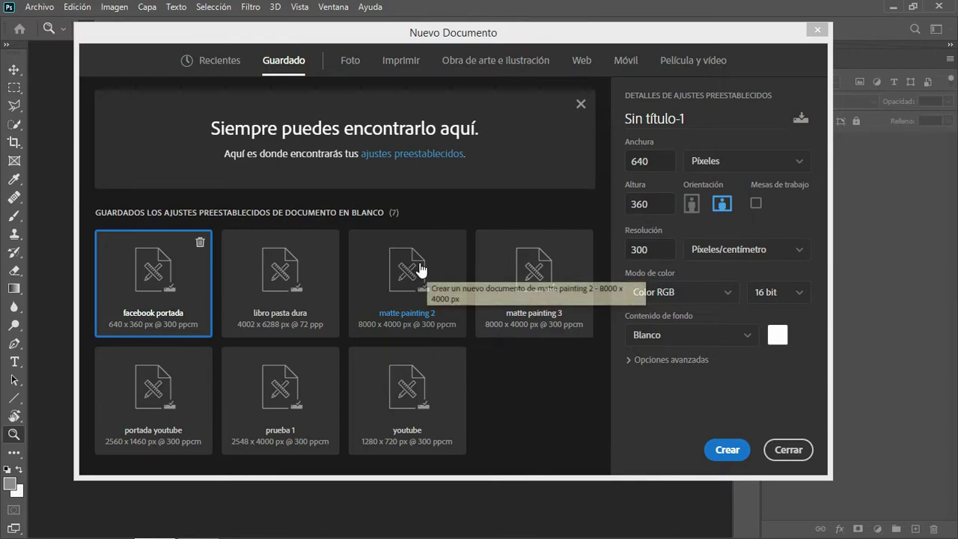
- Load the 'matte painting 3' preset and review its 8000 × 4000 px, 300 ppcm values
{"action": "left_click", "coordinate": [524, 264]}
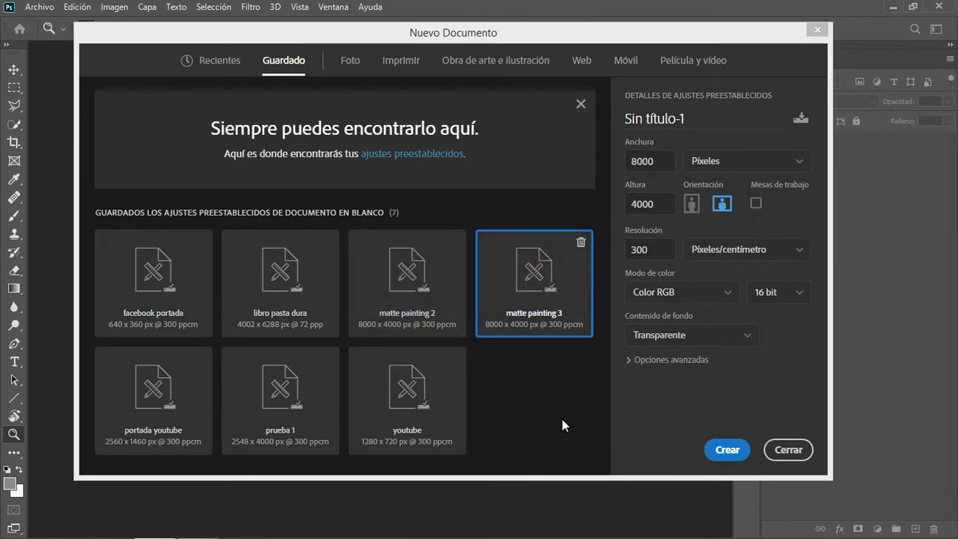
{"action": "double_click", "coordinate": [662, 162]}
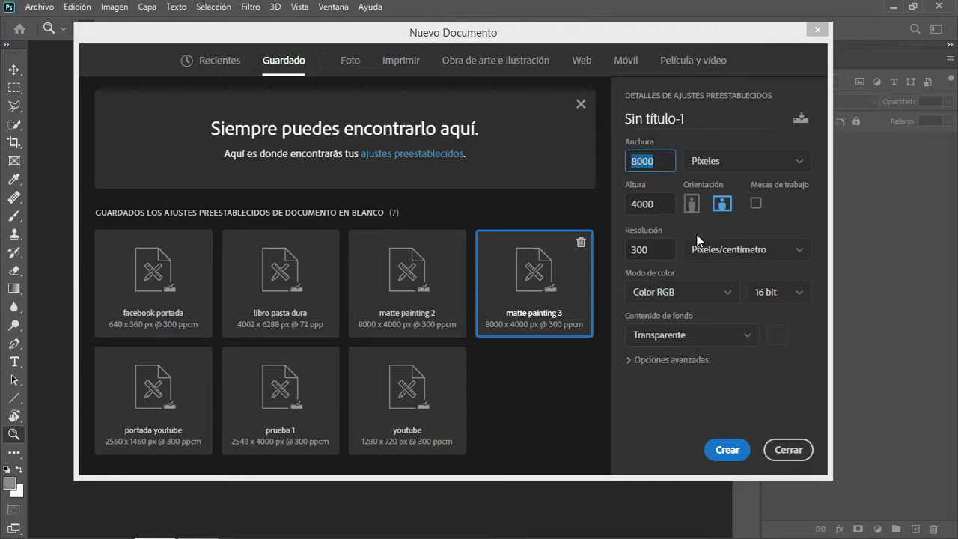
{"action": "left_click", "coordinate": [659, 161]}
{"action": "left_click_drag", "start_coordinate": [662, 203], "coordinate": [631, 203]}
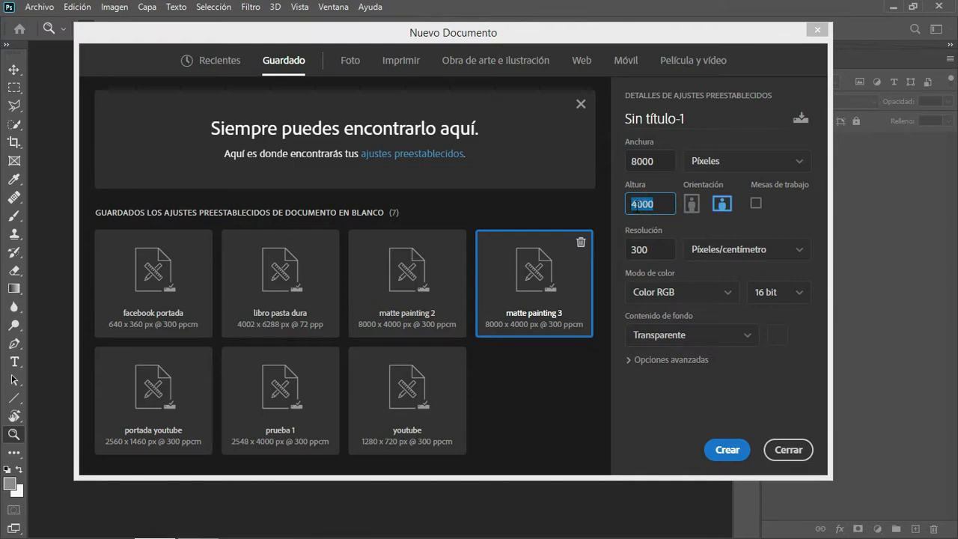
{"action": "double_click", "coordinate": [658, 253]}
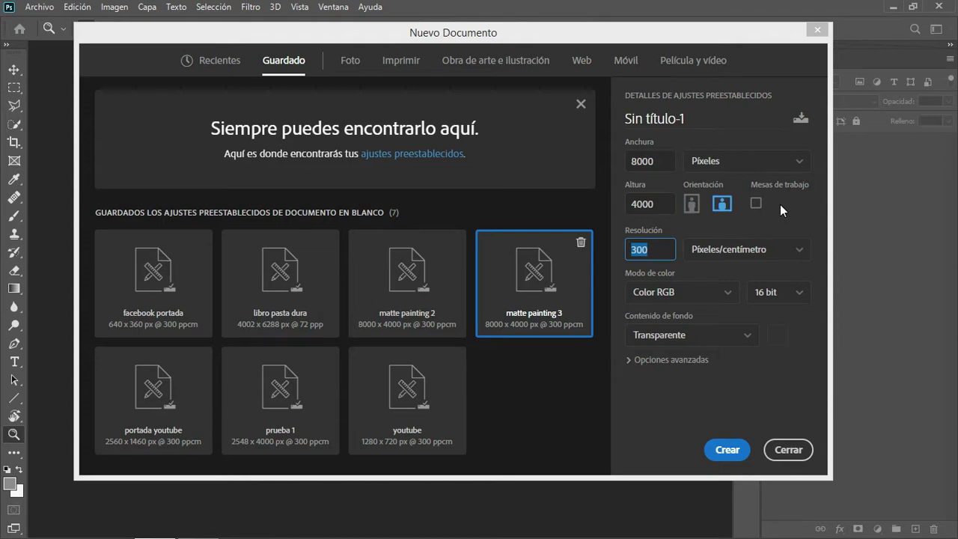
- Keep the colour mode set to Color RGB after reviewing the available modes
{"action": "left_click", "coordinate": [713, 291]}
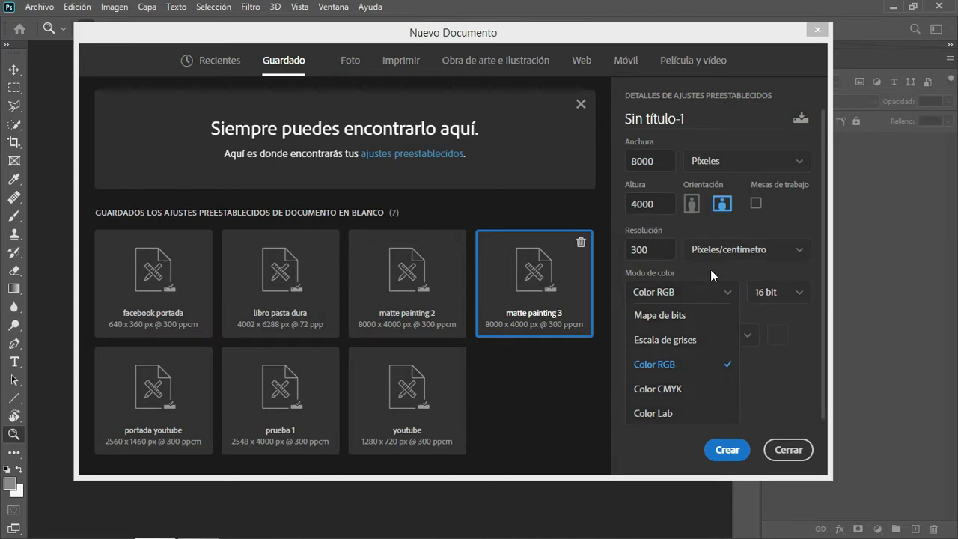
{"action": "left_click", "coordinate": [710, 271]}
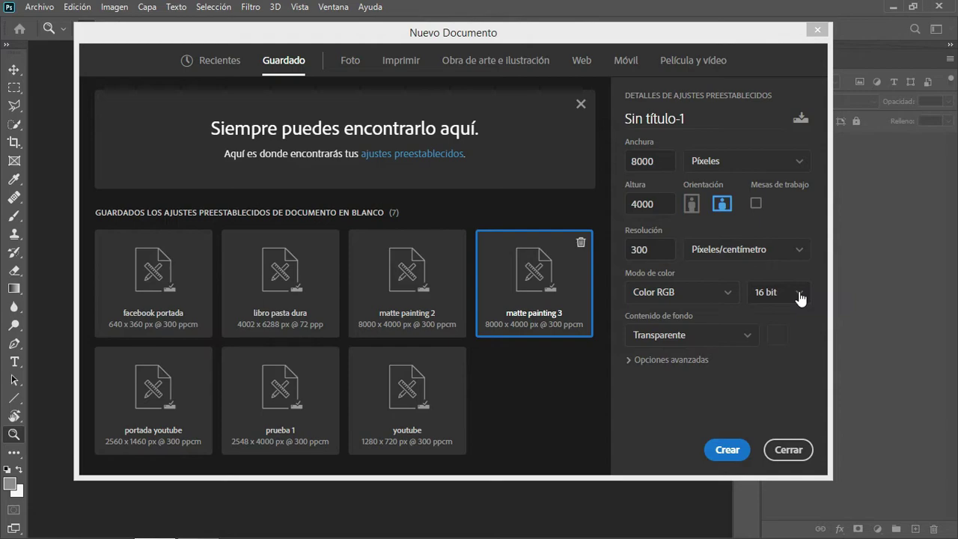
{"action": "left_click", "coordinate": [726, 292]}
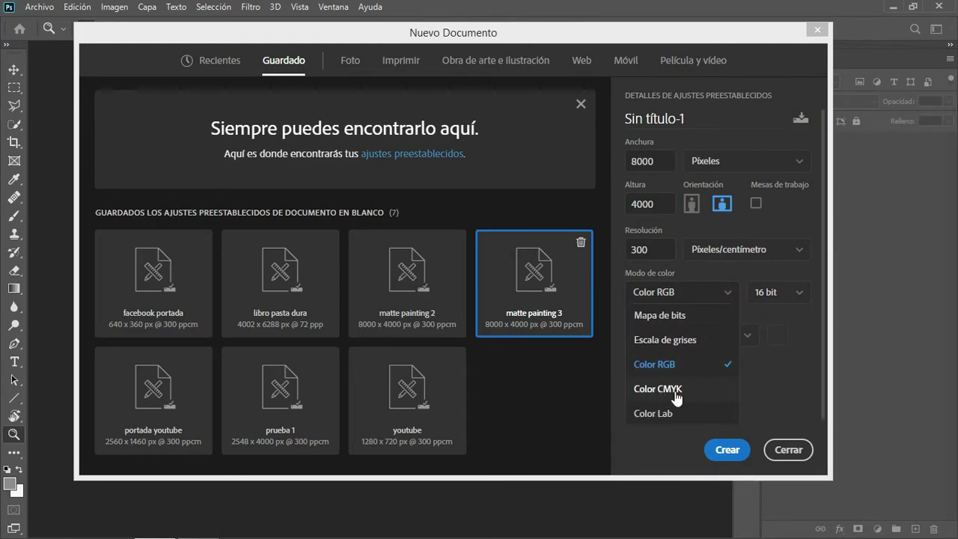
{"action": "left_click", "coordinate": [770, 372]}
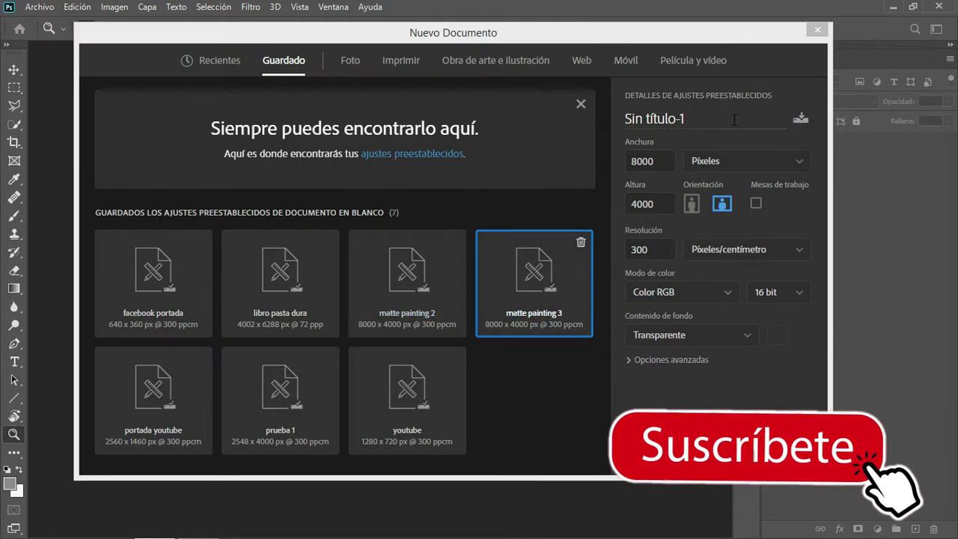
- Save the current settings as a new document preset named 'matte painting 4'
{"action": "left_click", "coordinate": [801, 120]}
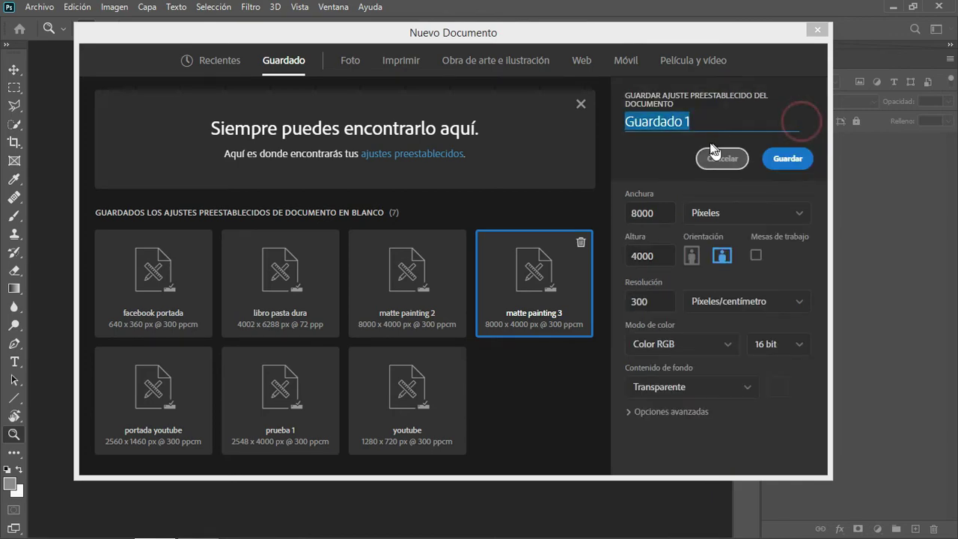
{"action": "type", "text": "matte "}
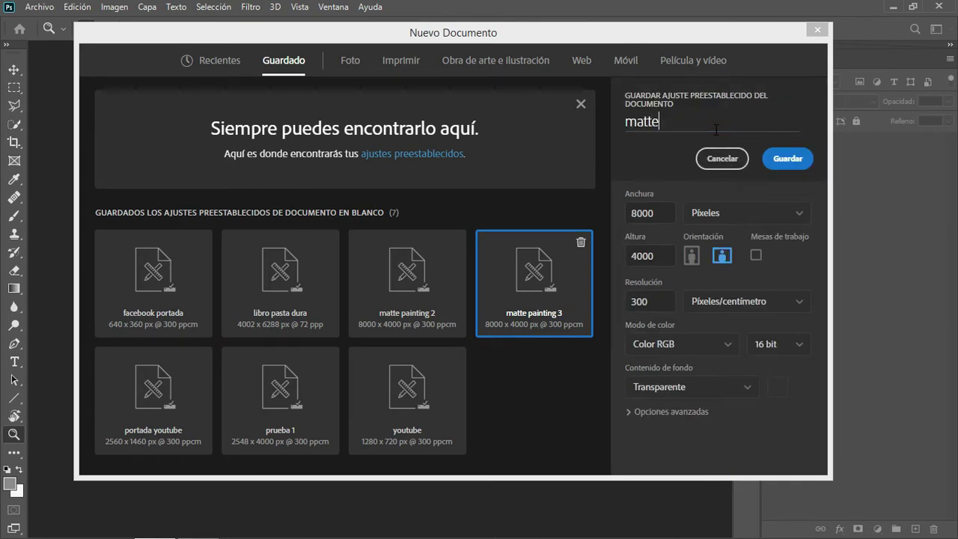
{"action": "type", "text": "painting"}
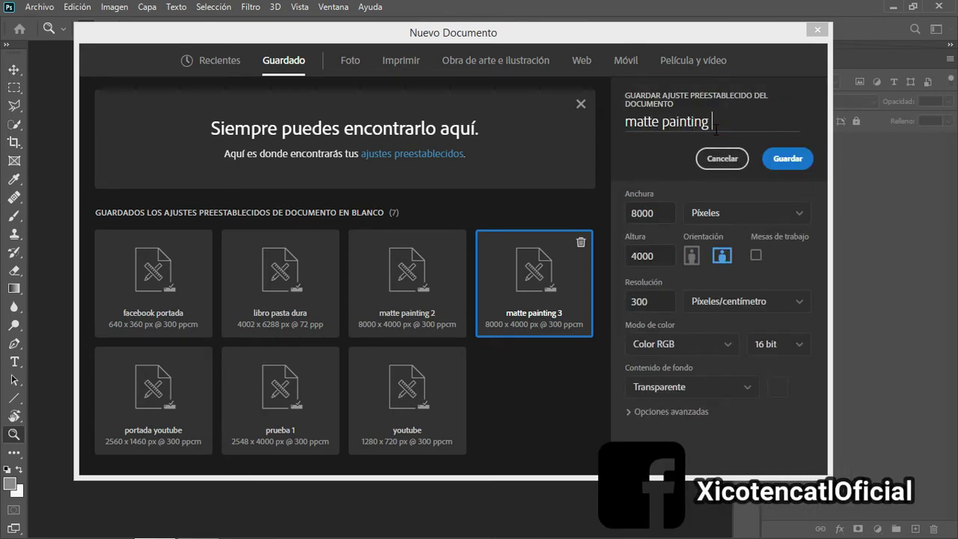
{"action": "type", "text": " 3"}
{"action": "left_click", "coordinate": [723, 121]}
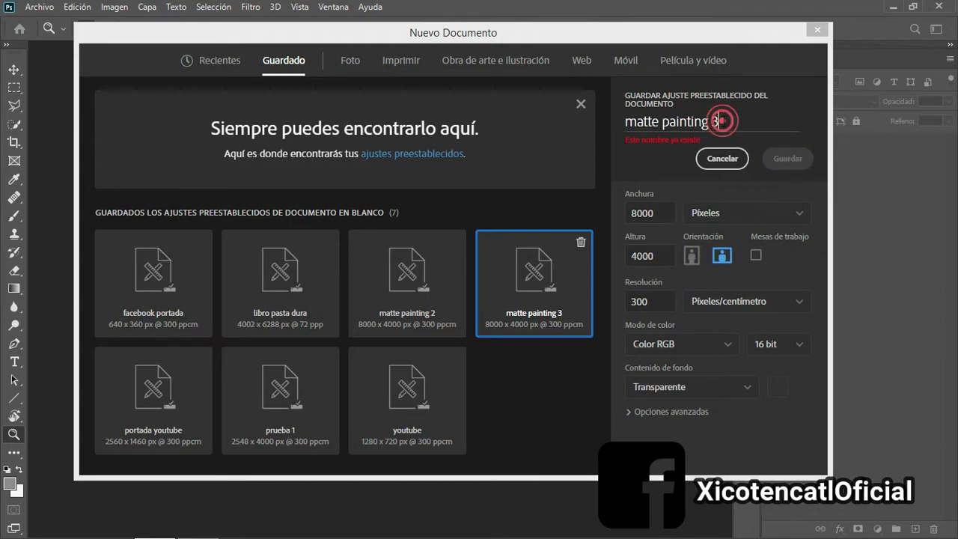
{"action": "key", "text": "BackSpace"}
{"action": "type", "text": "4"}
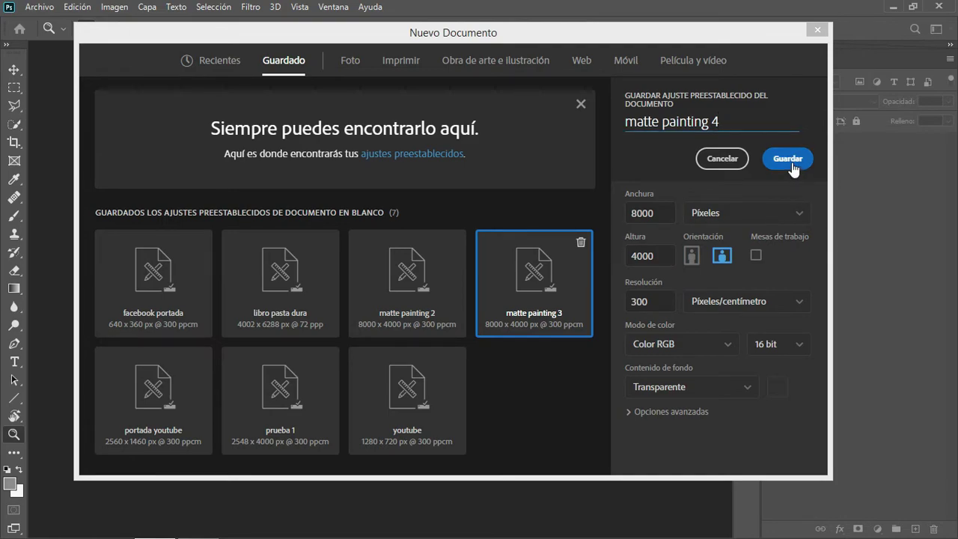
{"action": "left_click", "coordinate": [787, 158]}
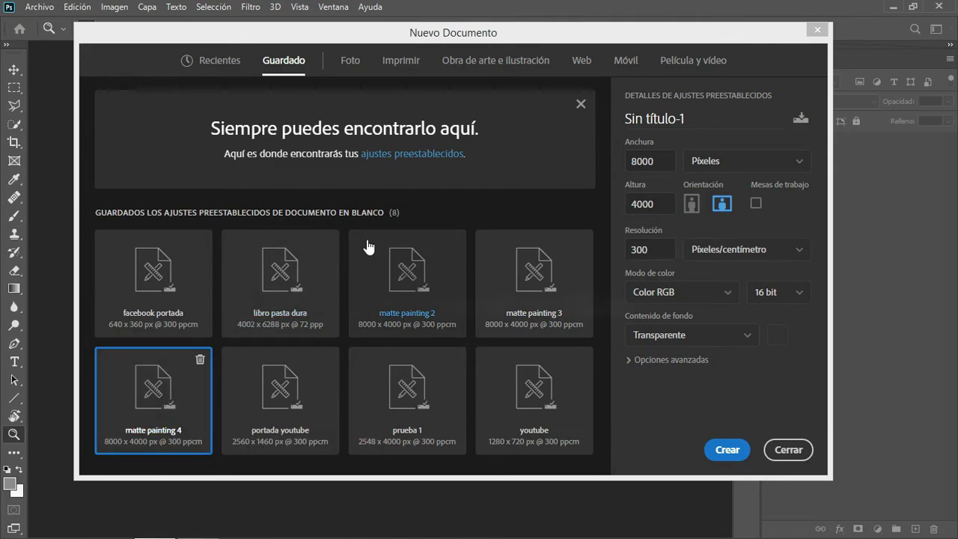
- Create the transparent 8000 × 4000 px canvas, zoom in and out, then close Sin título-1
{"action": "left_click", "coordinate": [727, 450]}
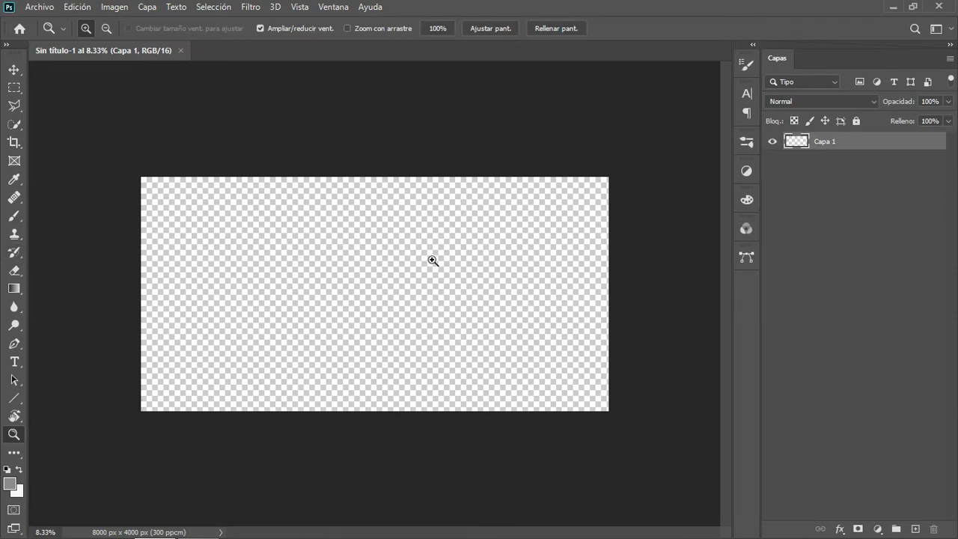
{"action": "left_click", "coordinate": [234, 270]}
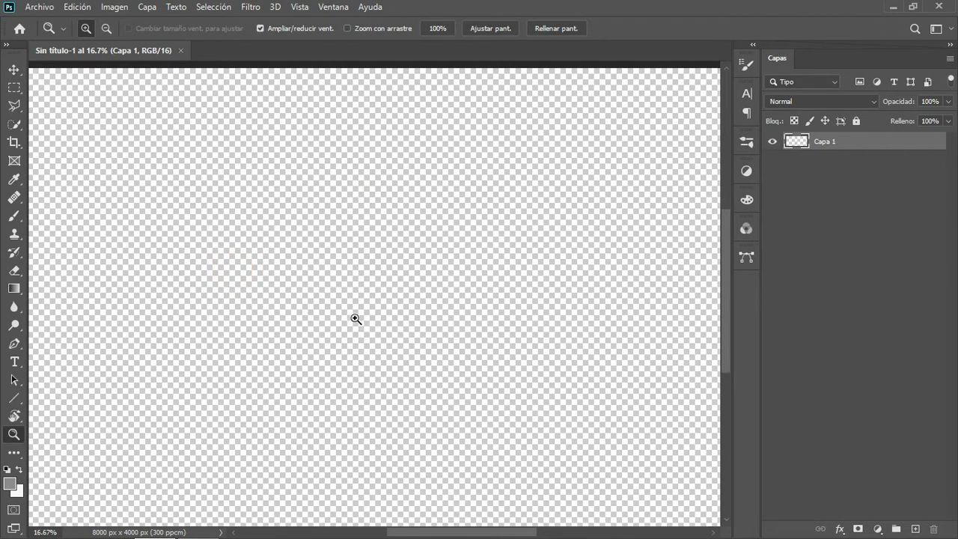
{"action": "left_click", "coordinate": [356, 319], "text": "alt"}
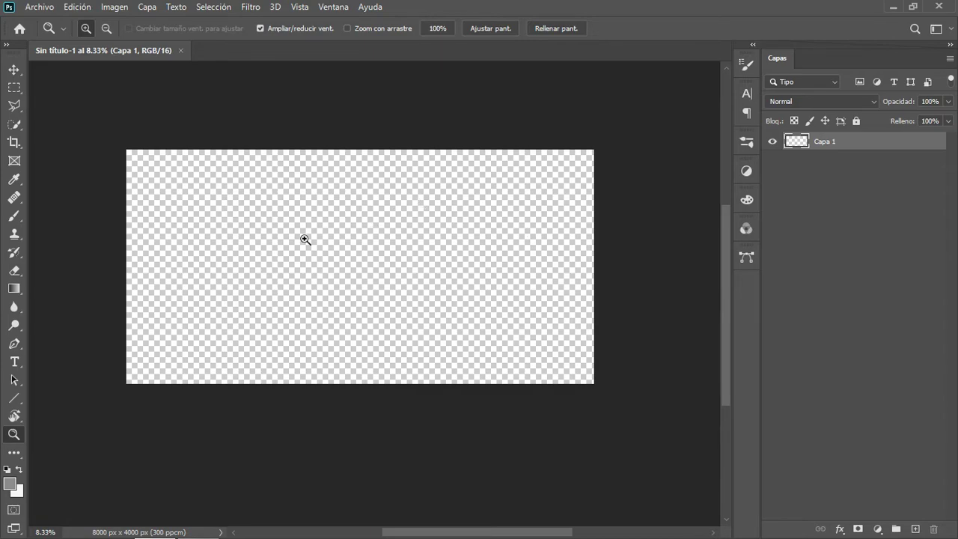
{"action": "left_click", "coordinate": [182, 50]}
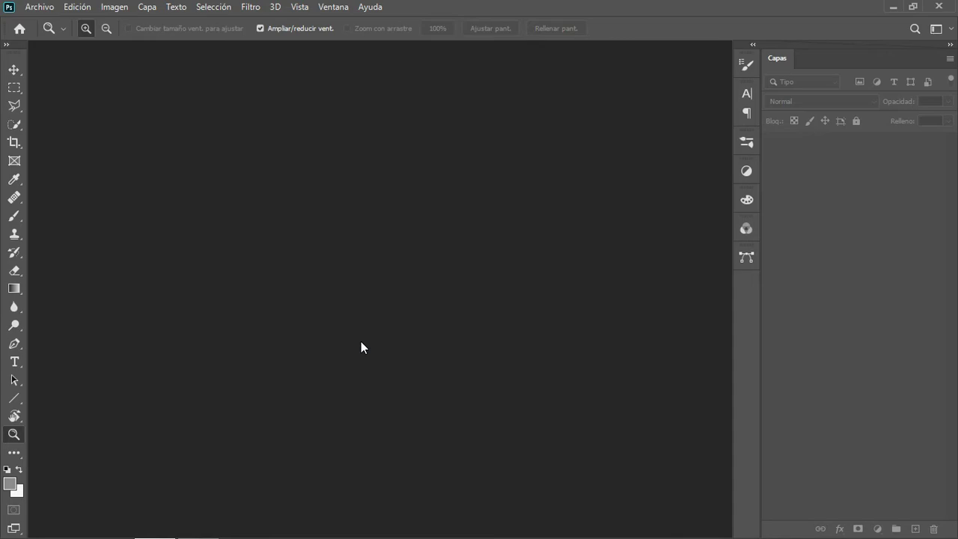
- Create a new transparent document from the saved 'matte painting 2' preset via Archivo > Nuevo
{"action": "left_click", "coordinate": [39, 7]}
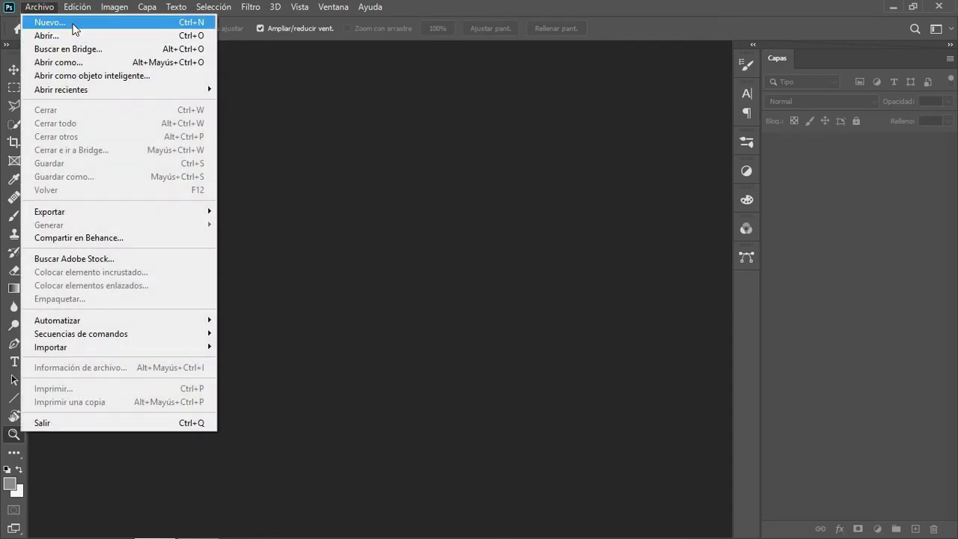
{"action": "left_click", "coordinate": [72, 24]}
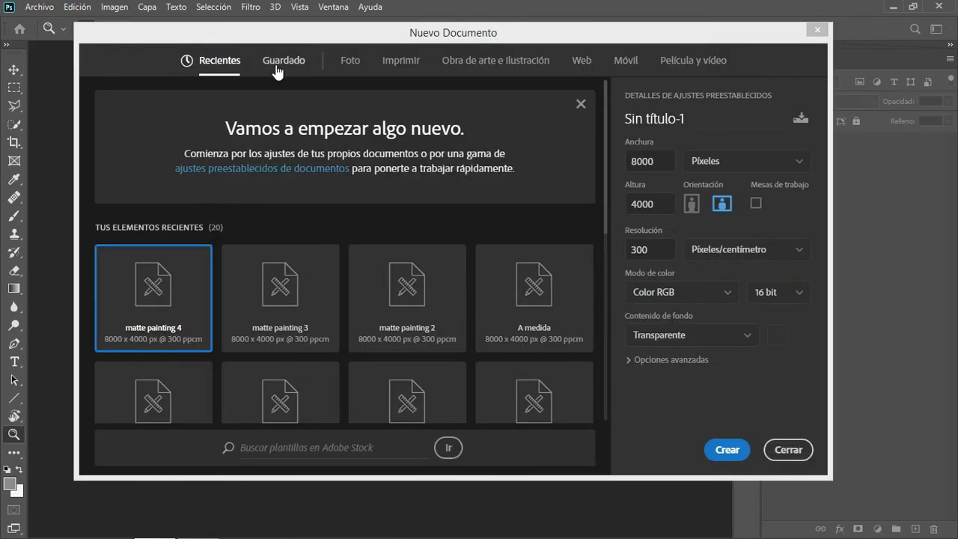
{"action": "left_click", "coordinate": [283, 59]}
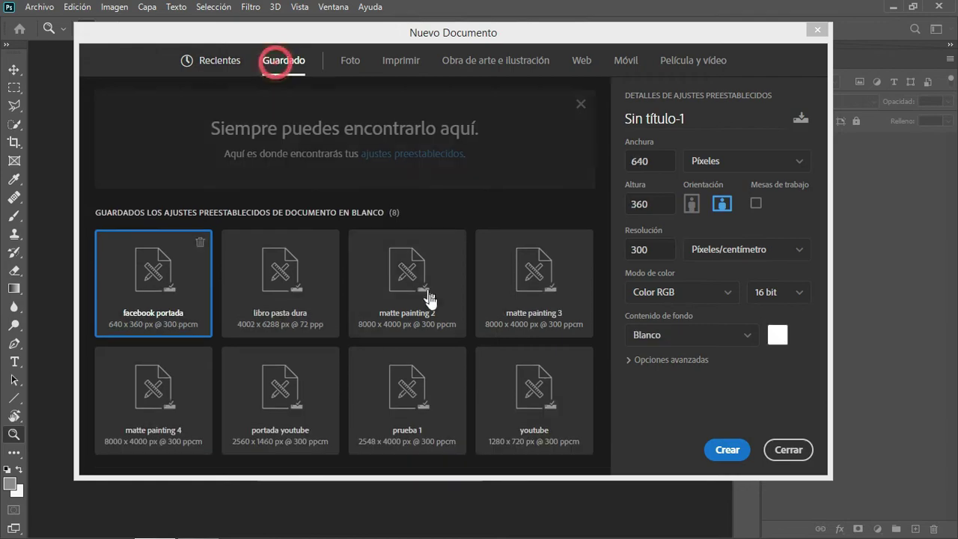
{"action": "left_click", "coordinate": [423, 305]}
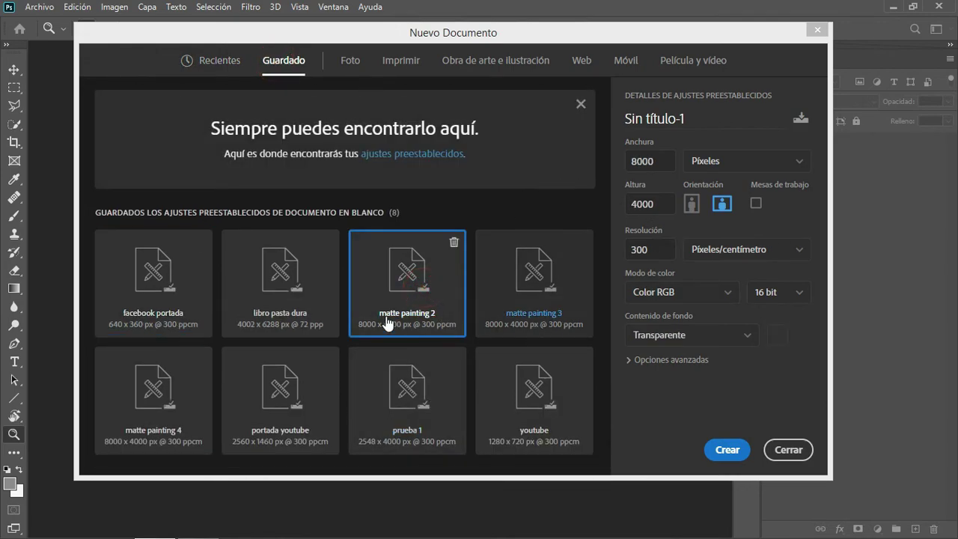
{"action": "left_click", "coordinate": [723, 452]}
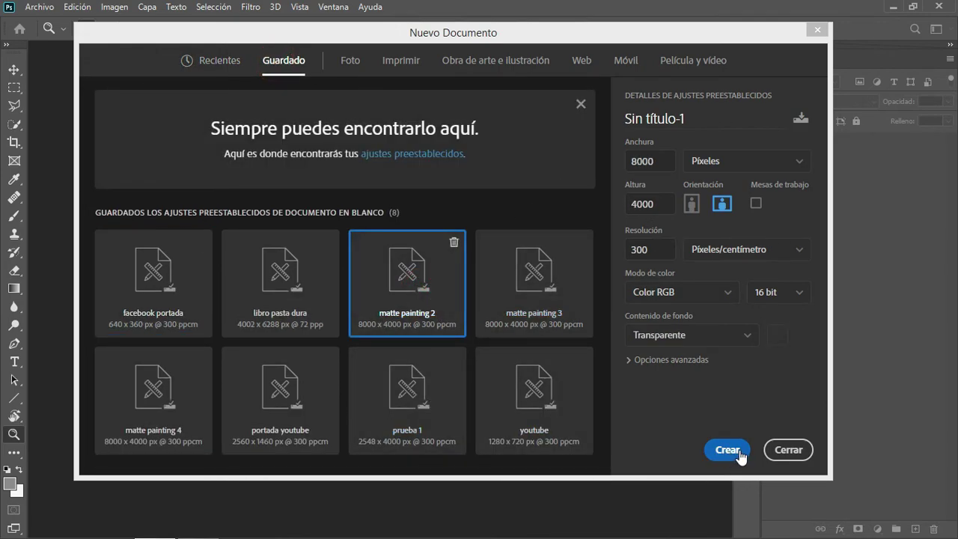
{"action": "left_click", "coordinate": [727, 451]}
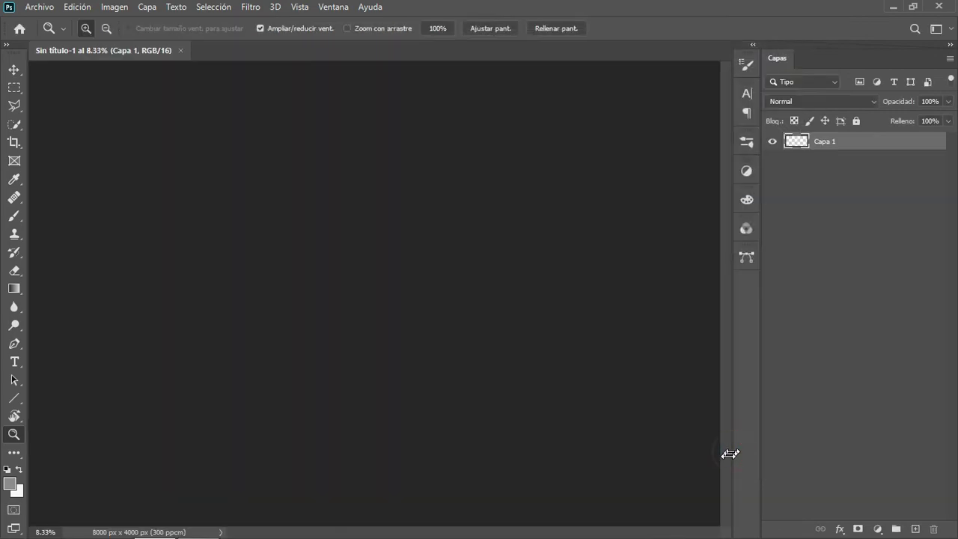